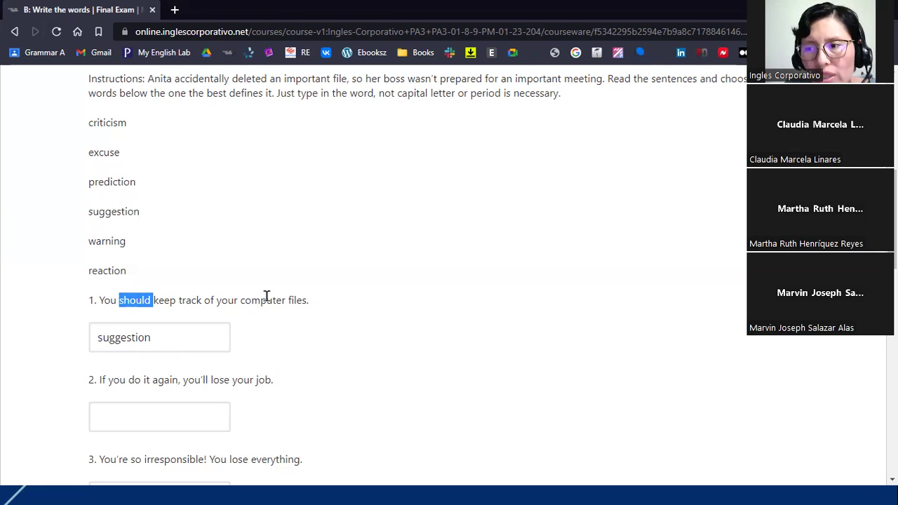
Answer question 2, "If you do it again, you'll lose your job", with the word "warning" copied from the word list
{"action": "left_click", "coordinate": [166, 336]}
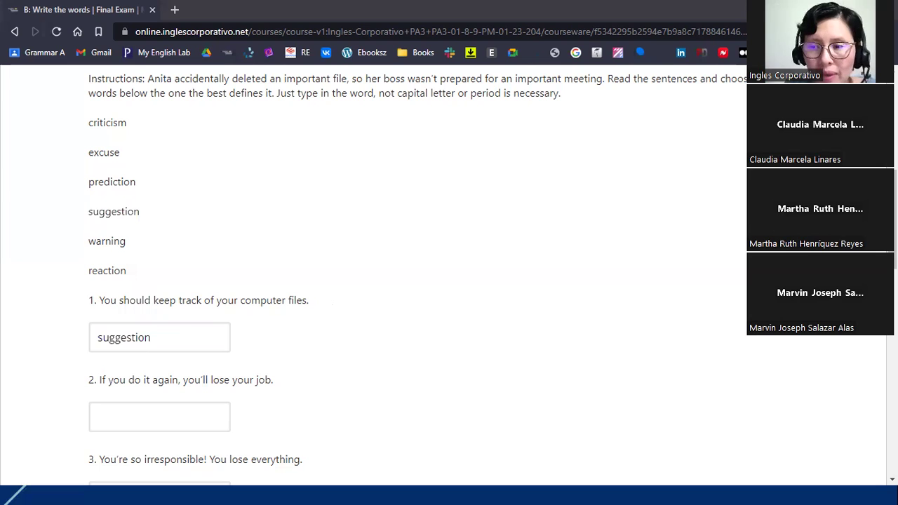
{"action": "scroll", "coordinate": [341, 371], "scroll_direction": "down", "scroll_amount": 2}
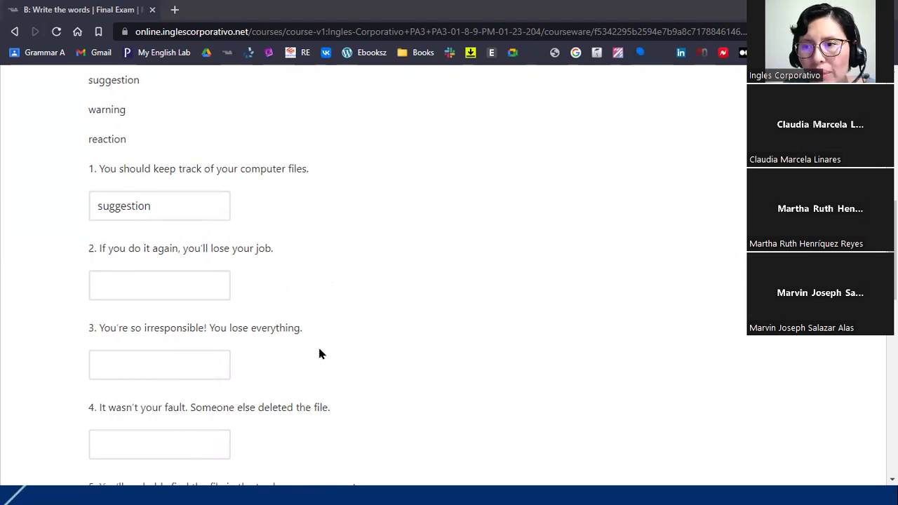
{"action": "scroll", "coordinate": [318, 354], "scroll_direction": "up", "scroll_amount": 1}
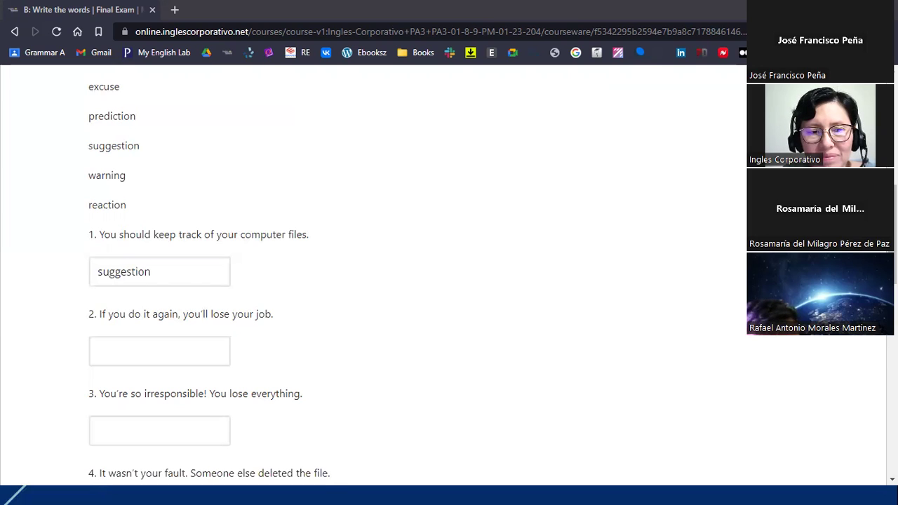
{"action": "double_click", "coordinate": [116, 176]}
{"action": "key", "text": "ctrl+c"}
{"action": "left_click", "coordinate": [196, 360]}
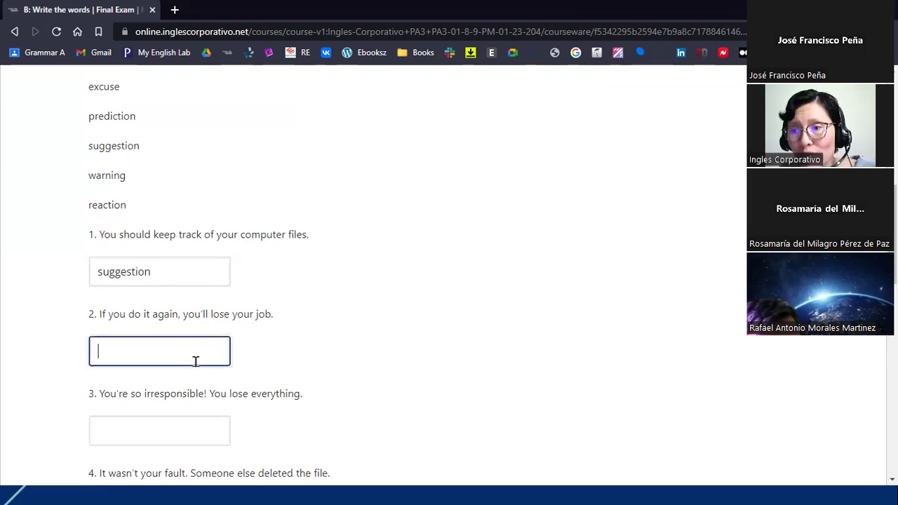
{"action": "key", "text": "ctrl+v"}
{"action": "left_click", "coordinate": [245, 351]}
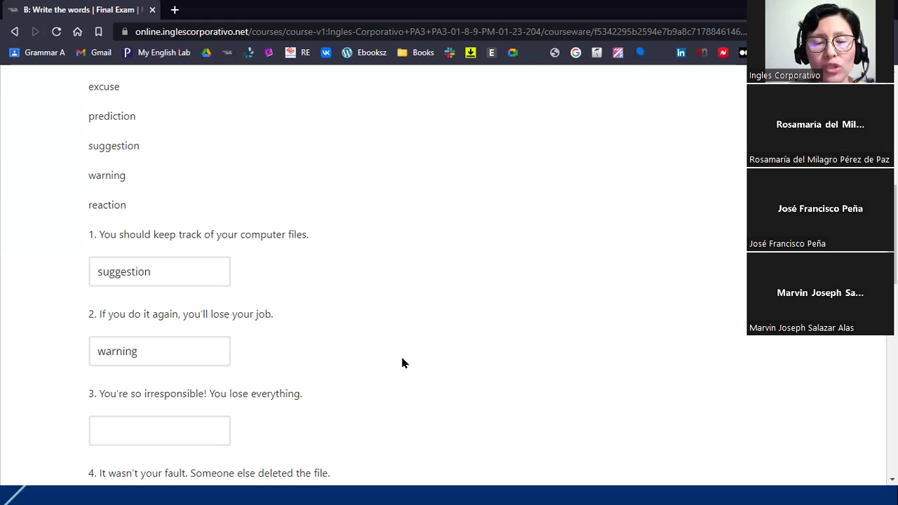
Answer question 3, "You're so irresponsible! You lose everything", with "criticism"
{"action": "scroll", "coordinate": [355, 389], "scroll_direction": "down", "scroll_amount": 3}
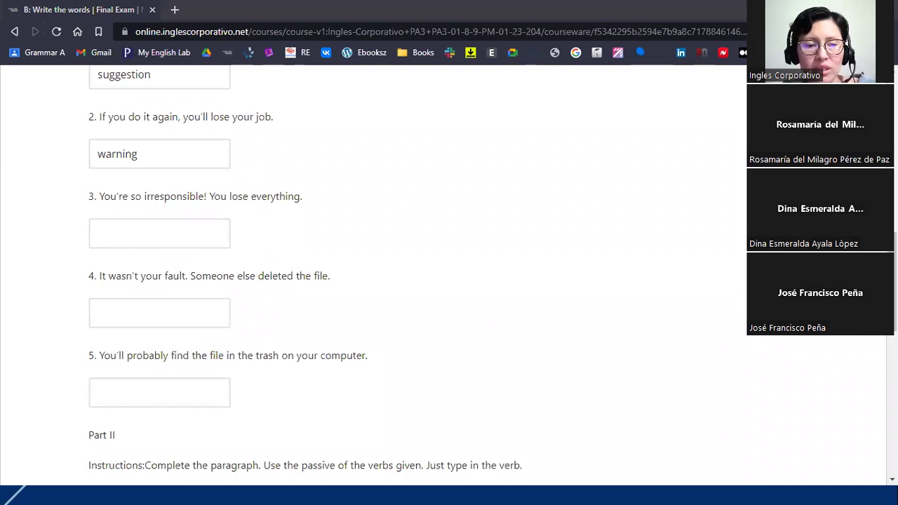
{"action": "left_click", "coordinate": [162, 233]}
{"action": "type", "text": "criticism"}
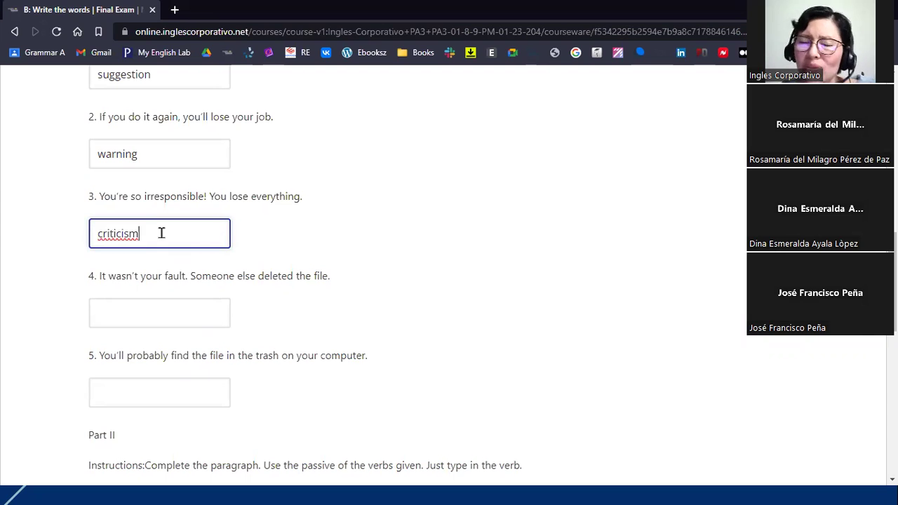
{"action": "left_click", "coordinate": [284, 251]}
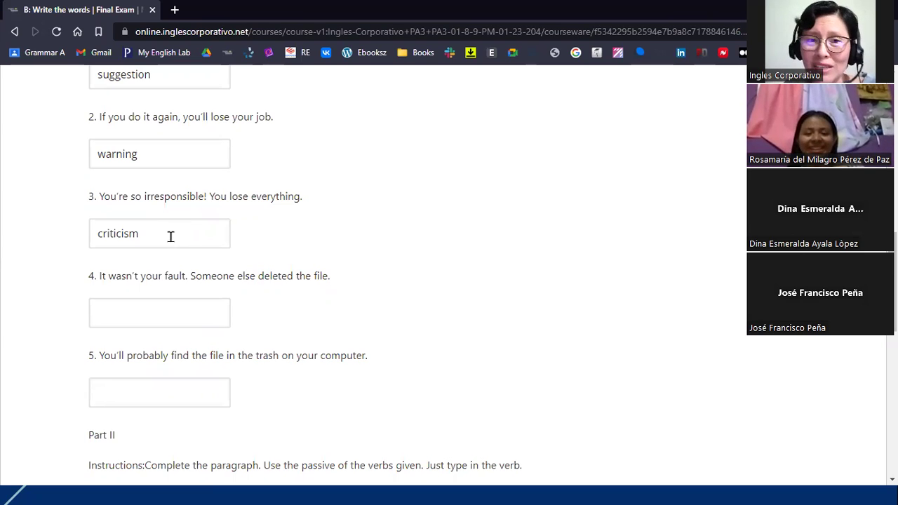
Answer question 4, "It wasn't your fault. Someone else deleted the file", with "excuse"
{"action": "left_click", "coordinate": [131, 306]}
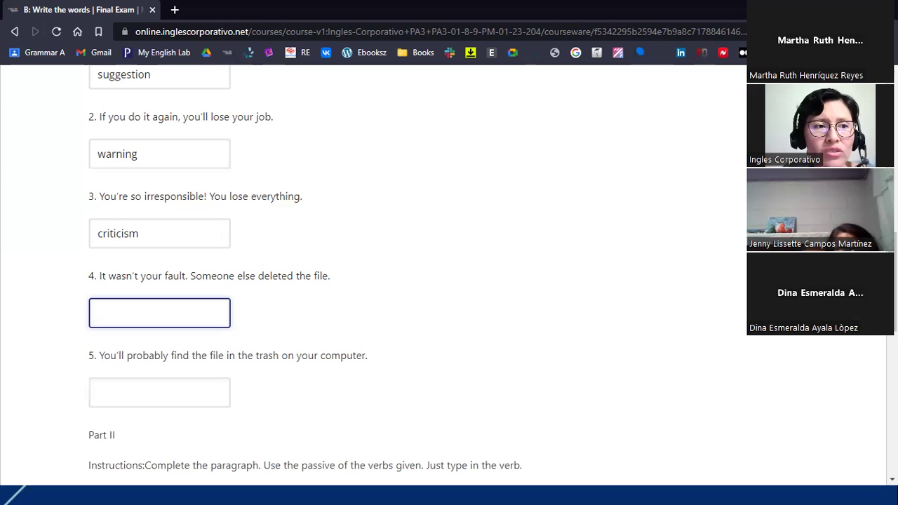
{"action": "left_click", "coordinate": [171, 316]}
{"action": "type", "text": "excuse"}
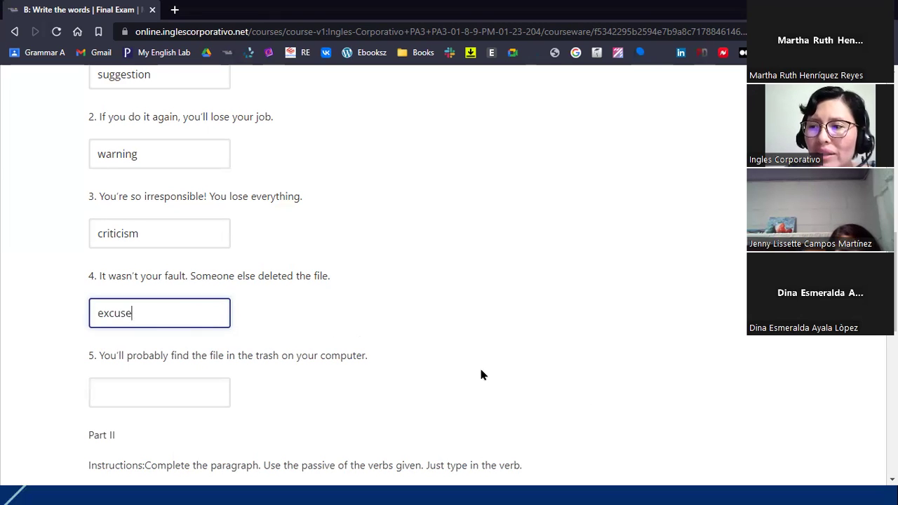
Answer question 5 about finding the file in the trash with "prediction", and highlight the clue word "probably" in its sentence
{"action": "scroll", "coordinate": [610, 410], "scroll_direction": "down", "scroll_amount": 2}
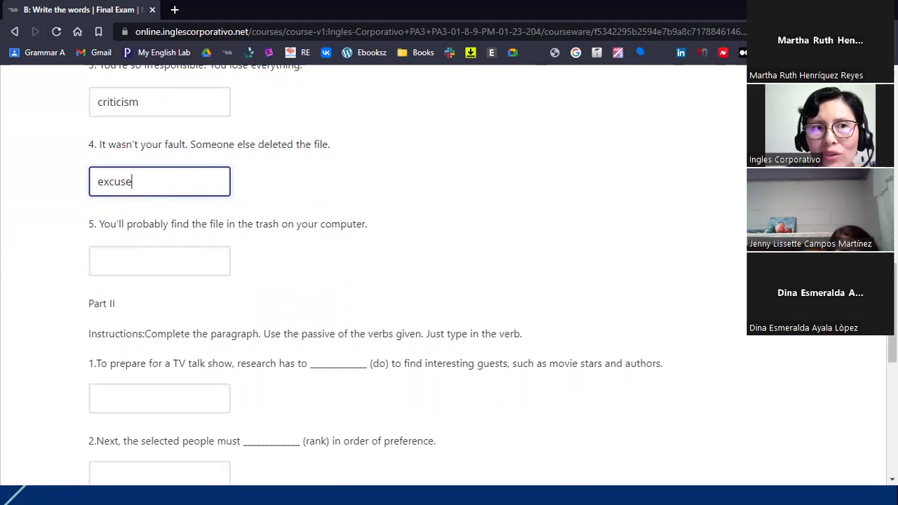
{"action": "key", "text": "alt+Tab"}
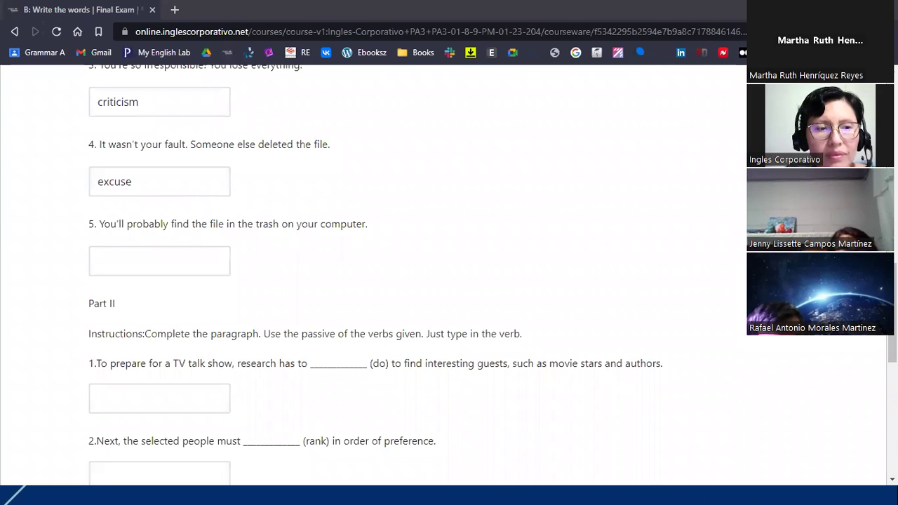
{"action": "left_click", "coordinate": [178, 256]}
{"action": "type", "text": "prediction"}
{"action": "left_click", "coordinate": [446, 286]}
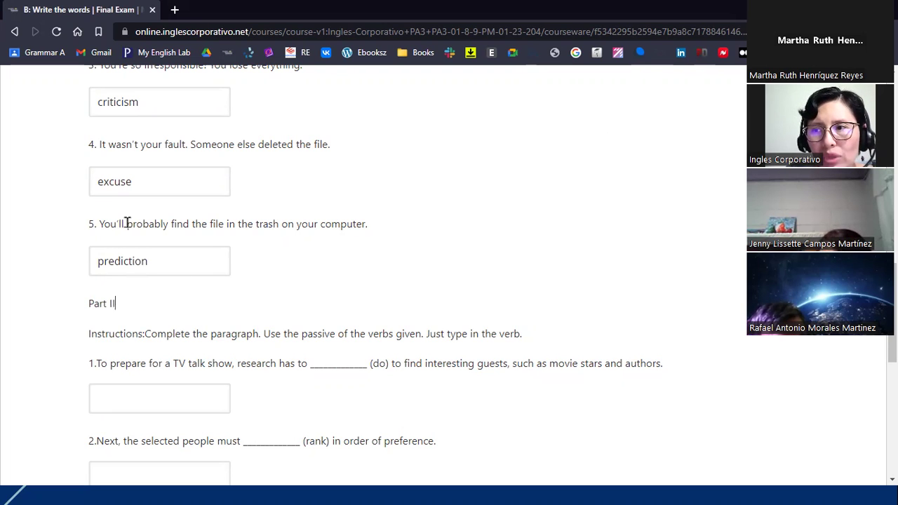
{"action": "left_click_drag", "start_coordinate": [117, 223], "coordinate": [190, 225]}
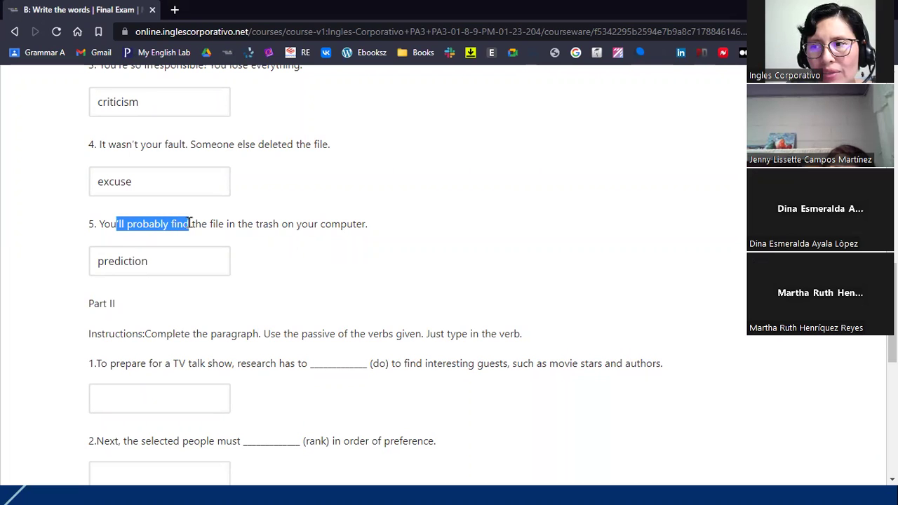
{"action": "double_click", "coordinate": [133, 224]}
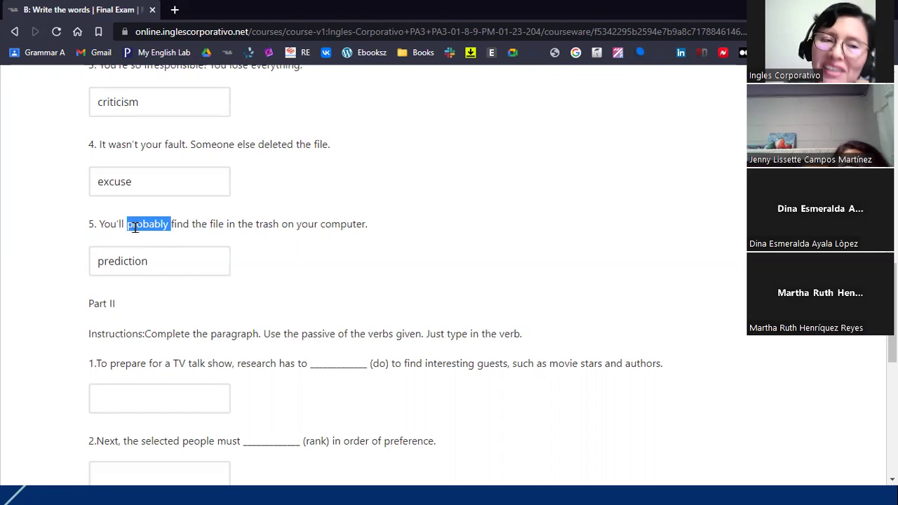
{"action": "double_click", "coordinate": [133, 261]}
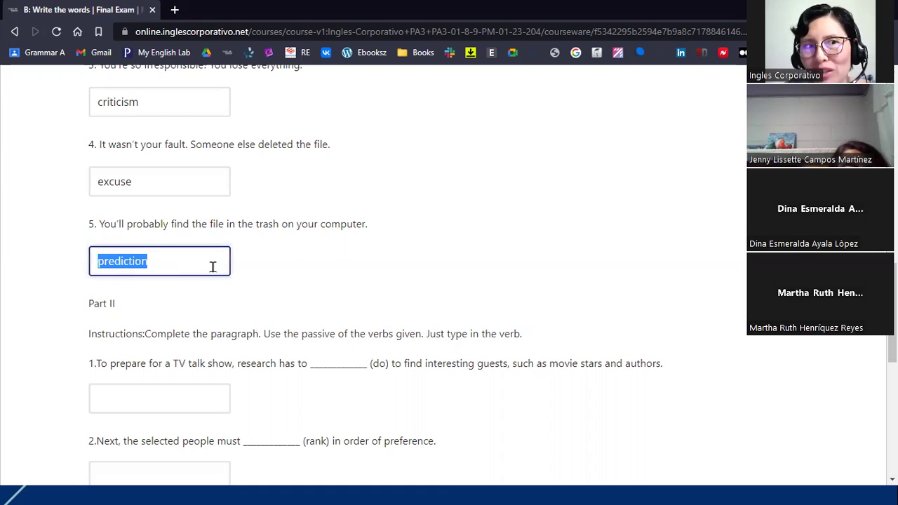
{"action": "left_click", "coordinate": [179, 236]}
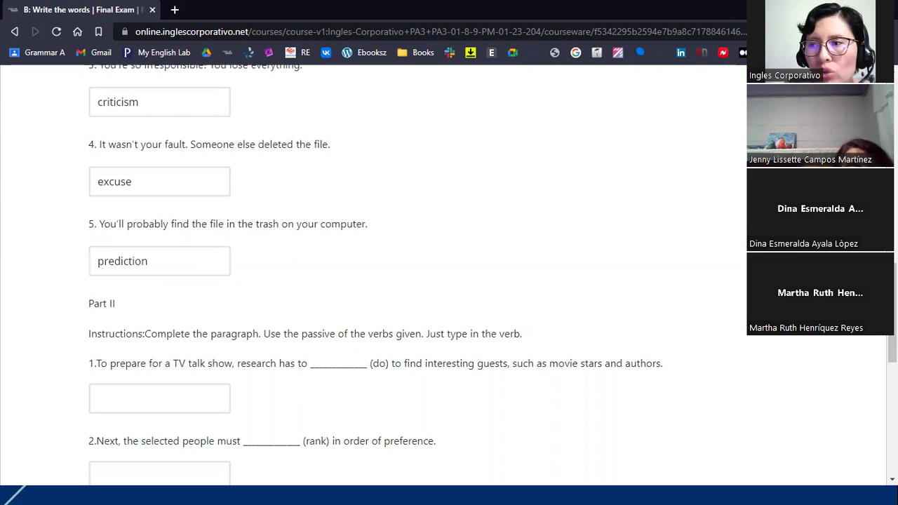
Fill in Part II sentence 1, about research for a TV talk show, with the passive "be done"
{"action": "scroll", "coordinate": [305, 275], "scroll_direction": "down", "scroll_amount": 2}
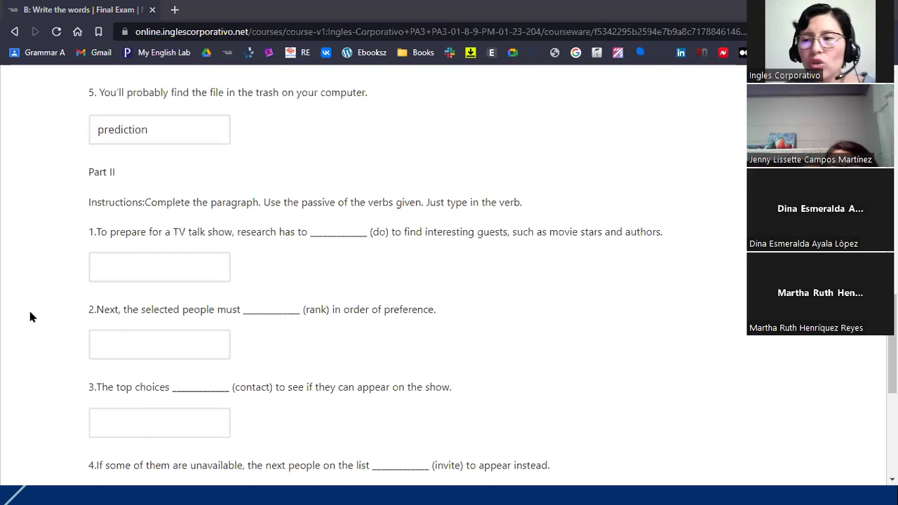
{"action": "left_click", "coordinate": [138, 265]}
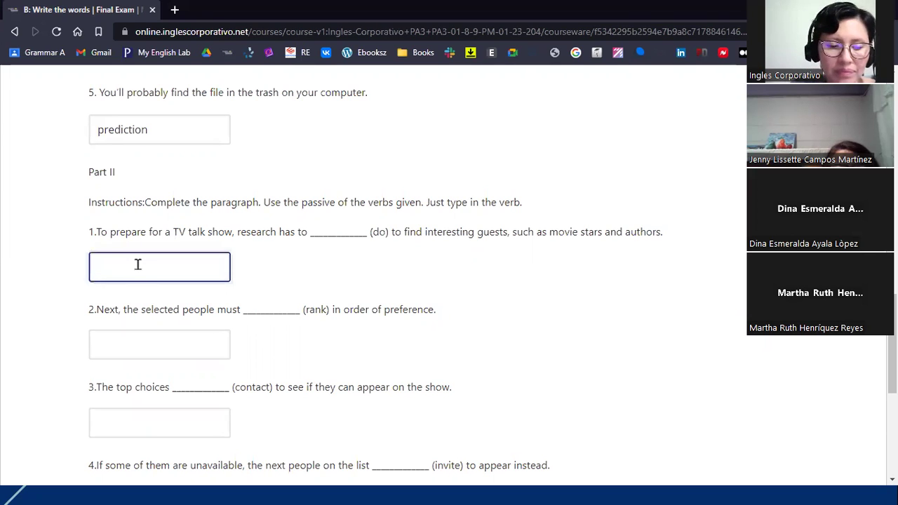
{"action": "type", "text": "be done"}
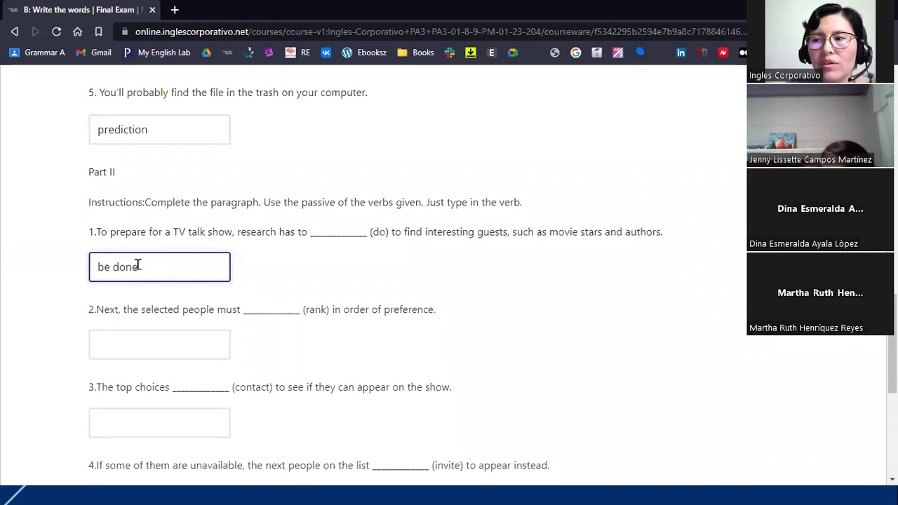
Fill in Part II sentence 2, about the selected people, with the passive "be ranked"
{"action": "scroll", "coordinate": [234, 295], "scroll_direction": "down", "scroll_amount": 3}
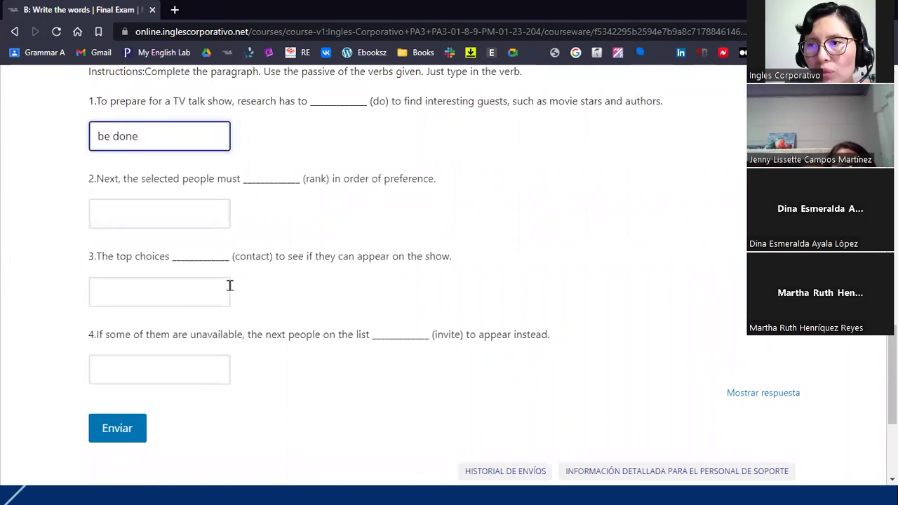
{"action": "scroll", "coordinate": [234, 295], "scroll_direction": "up", "scroll_amount": 1}
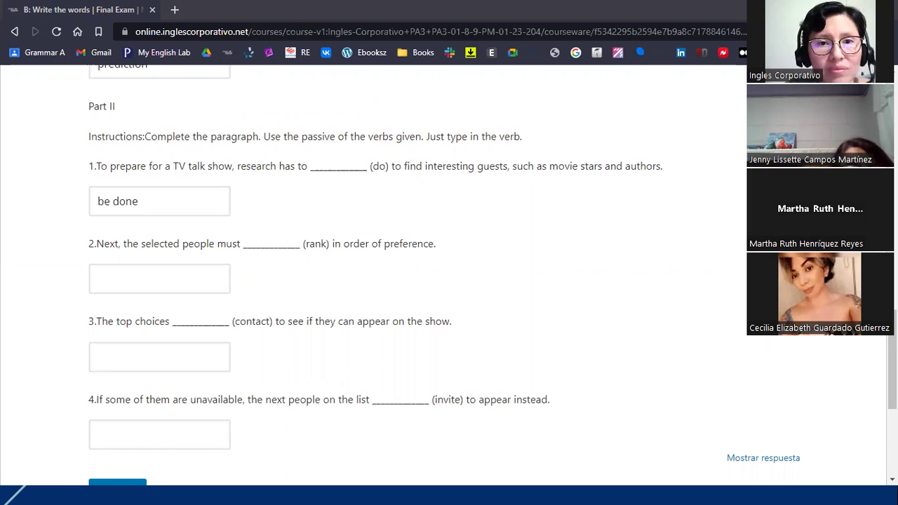
{"action": "left_click", "coordinate": [184, 285]}
{"action": "type", "text": "be ranked"}
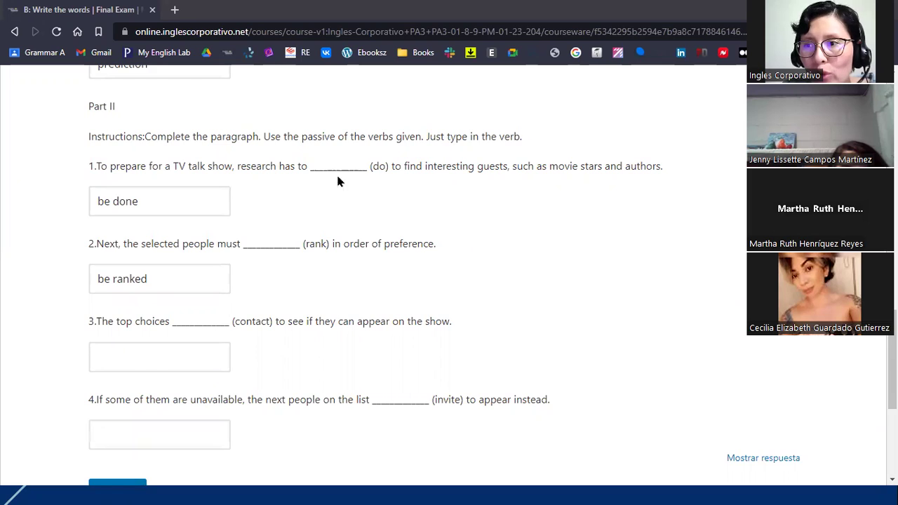
Fill in Part II sentence 3, about the top choices, with "are contacted", and highlight the "ed" ending
{"action": "scroll", "coordinate": [322, 267], "scroll_direction": "down", "scroll_amount": 3}
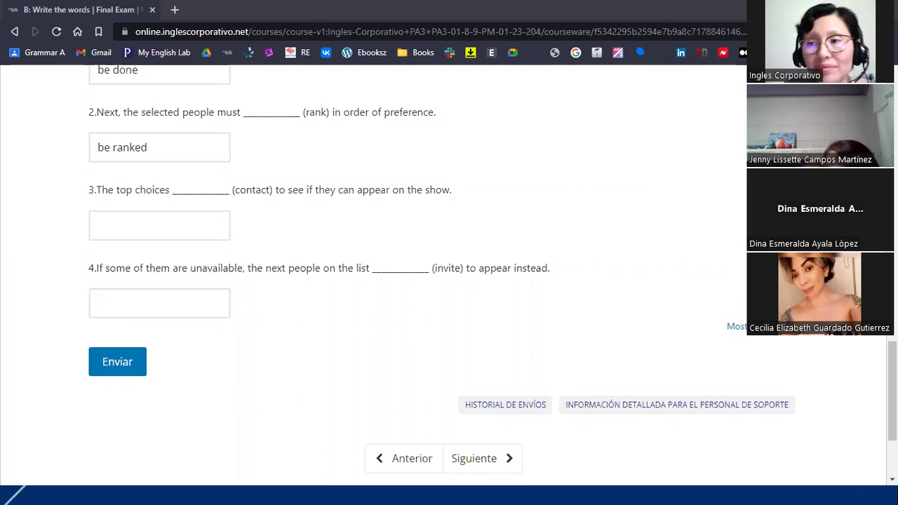
{"action": "left_click", "coordinate": [183, 225]}
{"action": "type", "text": "are cona"}
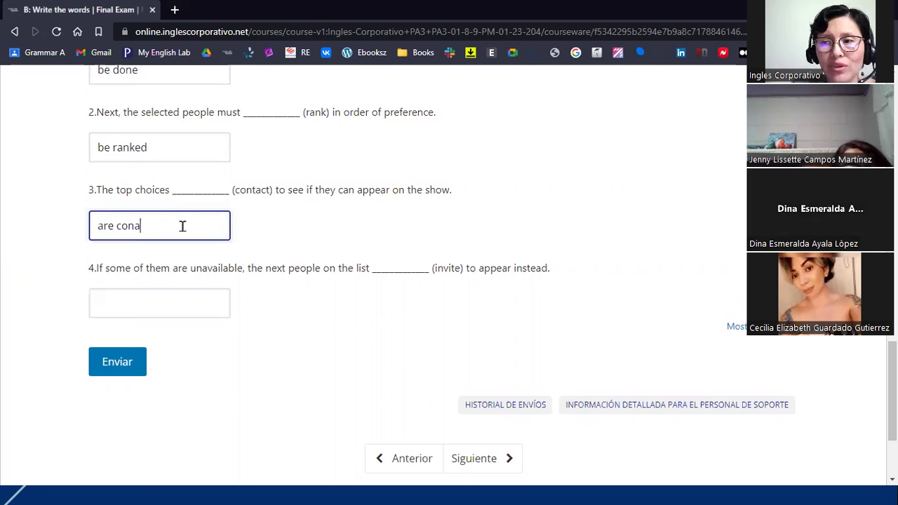
{"action": "key", "text": "BackSpace"}
{"action": "type", "text": "tacted"}
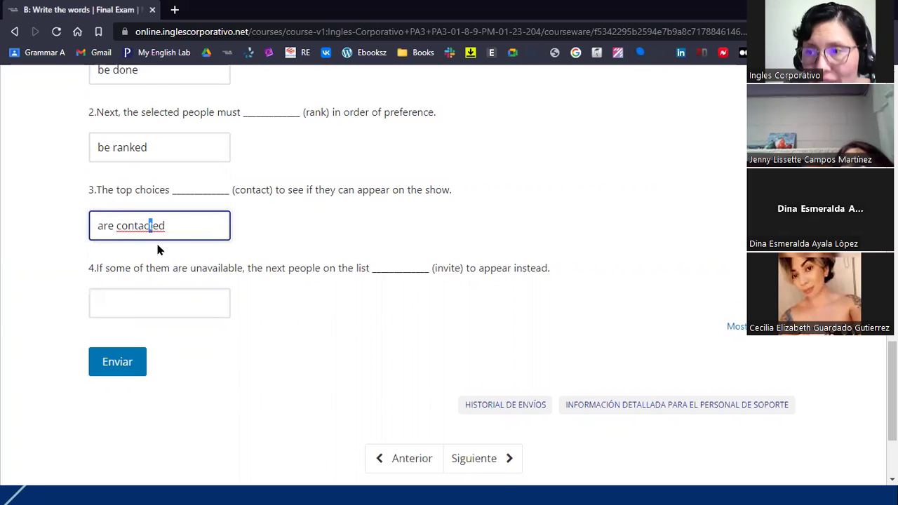
{"action": "left_click_drag", "start_coordinate": [153, 225], "coordinate": [171, 224]}
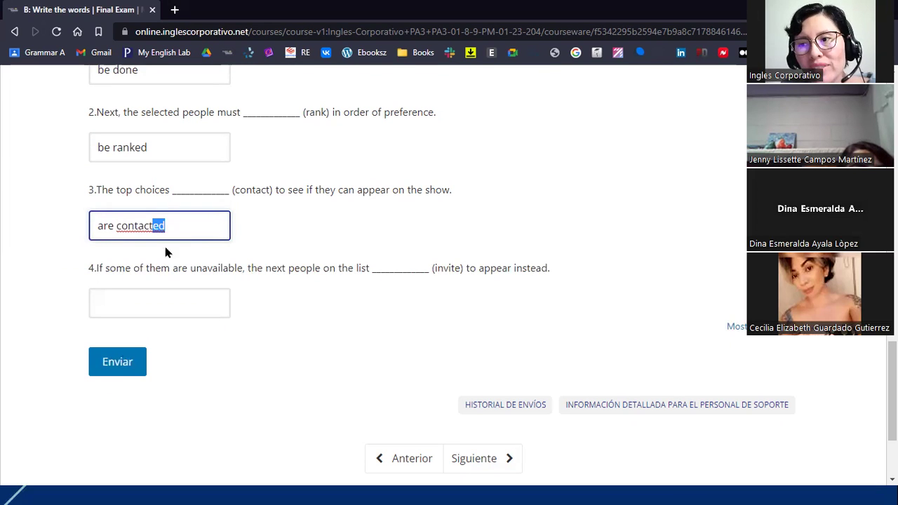
{"action": "left_click", "coordinate": [261, 358]}
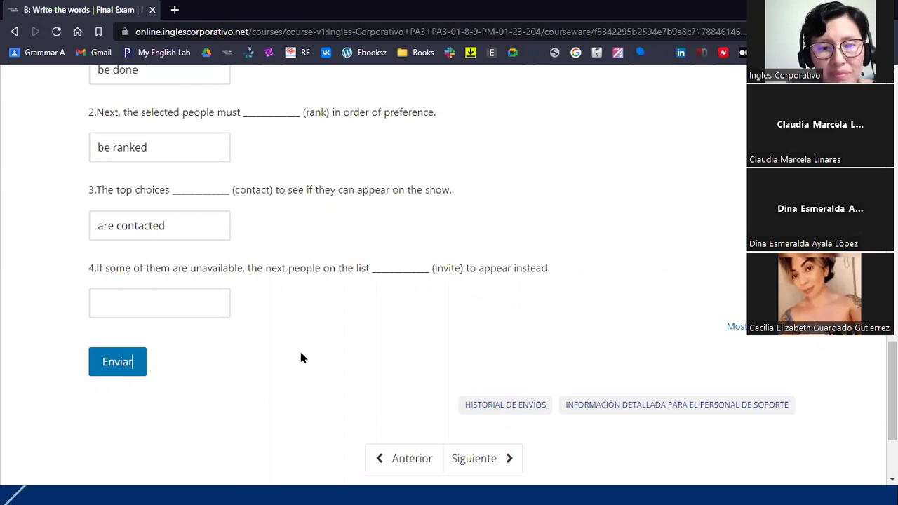
Fill in Part II sentence 4, about the next people on the list, with "are invited" and submit the exercise
{"action": "left_click", "coordinate": [186, 312]}
{"action": "type", "text": "ar"}
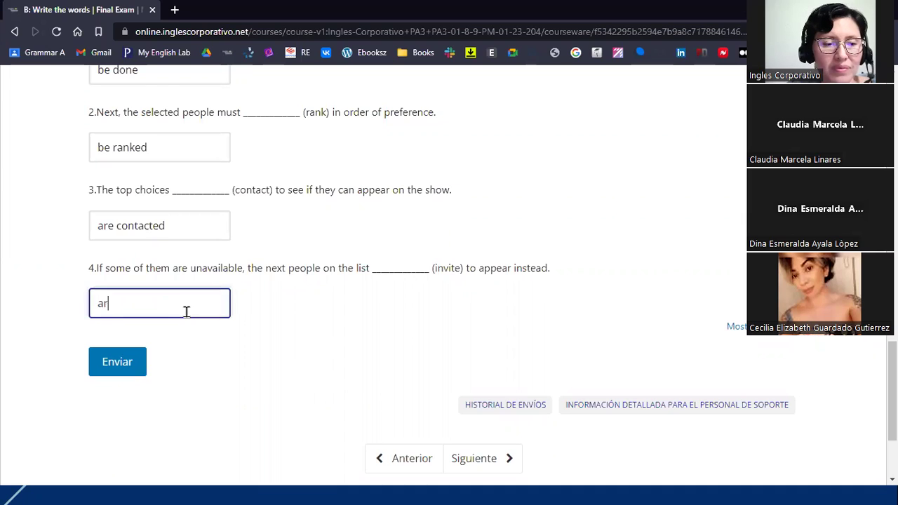
{"action": "type", "text": "e invited"}
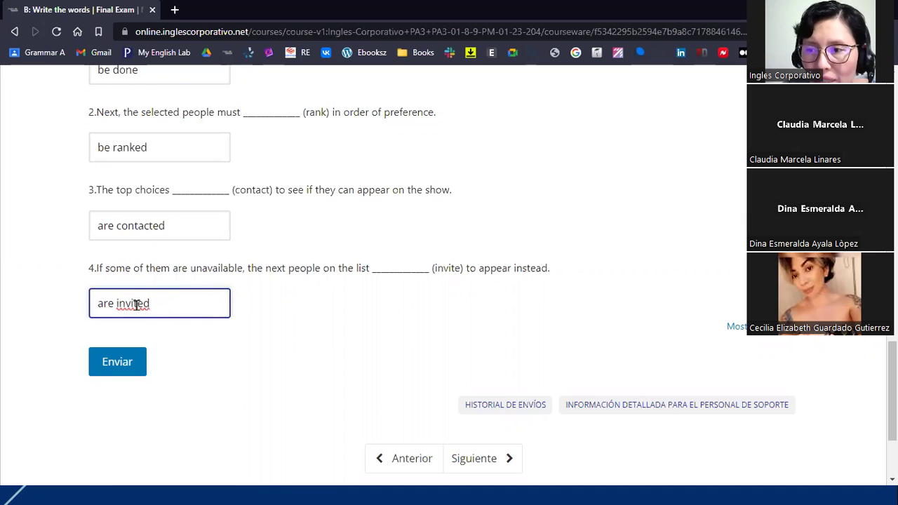
{"action": "left_click_drag", "start_coordinate": [132, 304], "coordinate": [137, 304]}
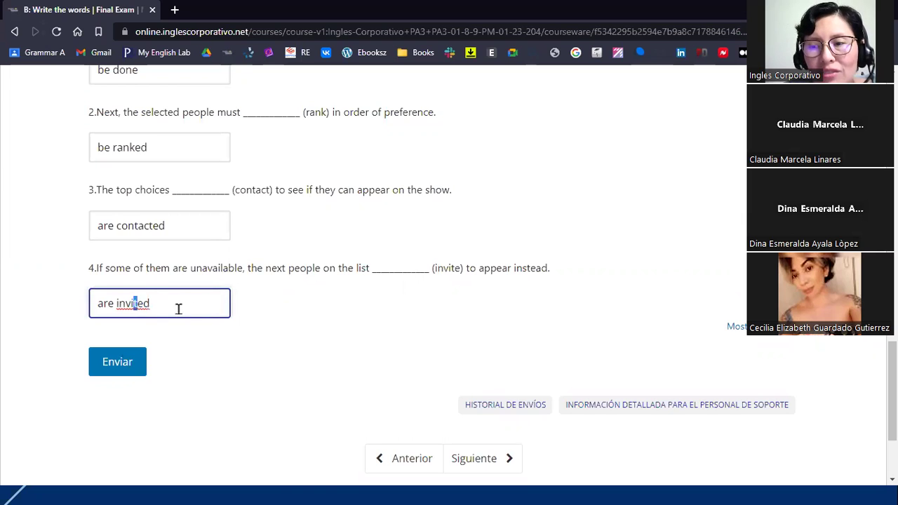
{"action": "left_click", "coordinate": [190, 310]}
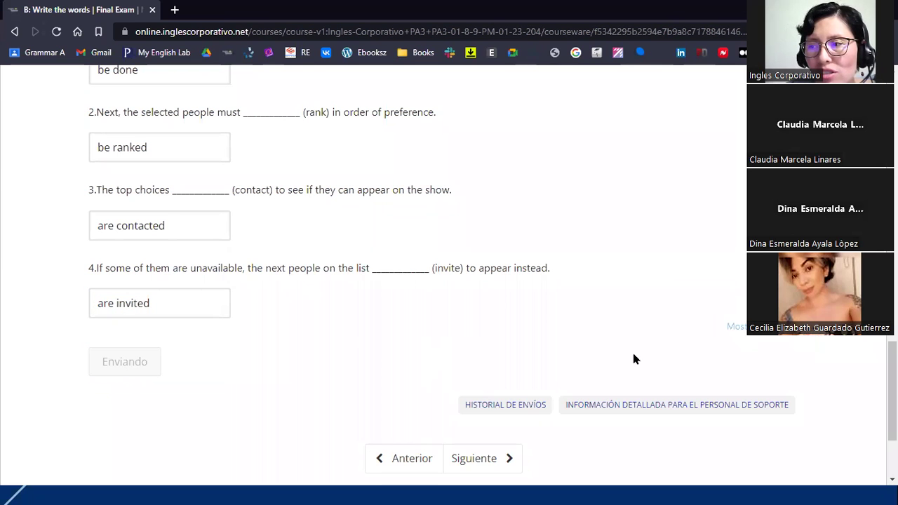
Review the grading marks on the submitted answers in both parts of the exercise
{"action": "scroll", "coordinate": [790, 362], "scroll_direction": "up", "scroll_amount": 1}
{"action": "scroll", "coordinate": [790, 362], "scroll_direction": "up", "scroll_amount": 8}
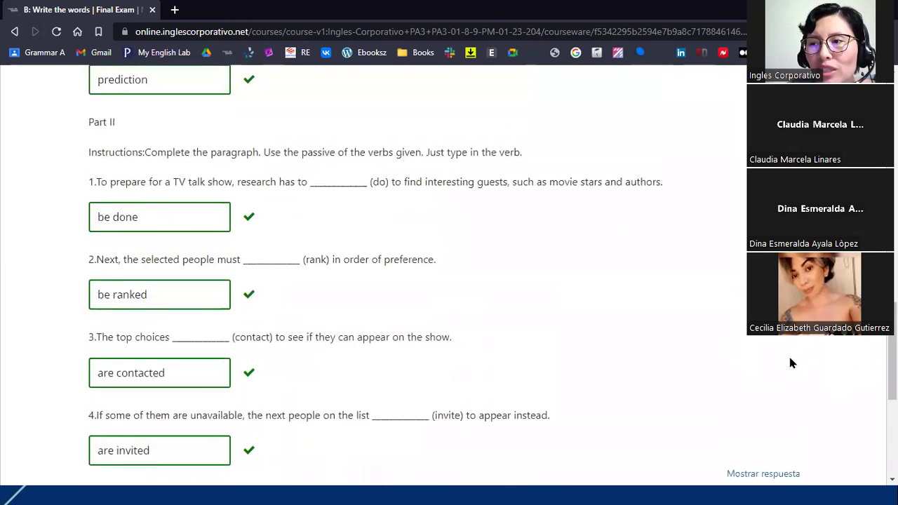
{"action": "scroll", "coordinate": [787, 363], "scroll_direction": "up", "scroll_amount": 3}
{"action": "scroll", "coordinate": [786, 361], "scroll_direction": "down", "scroll_amount": 5}
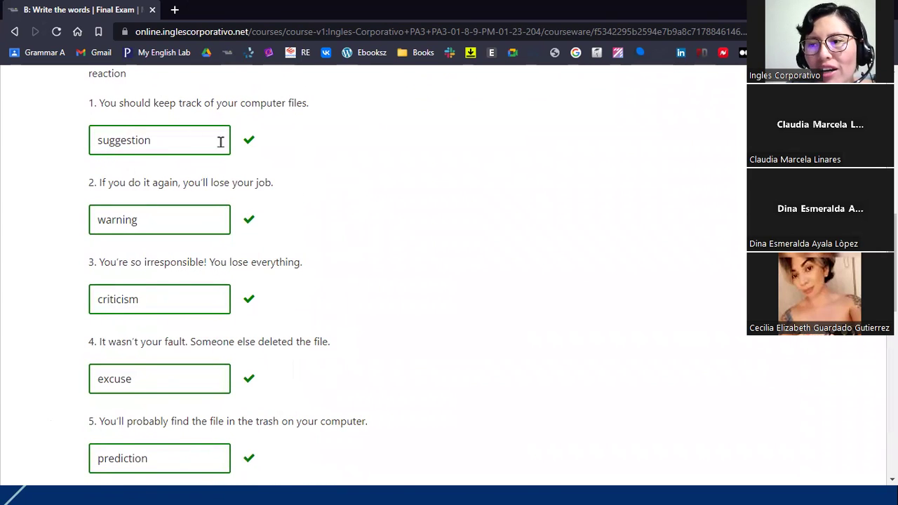
{"action": "scroll", "coordinate": [277, 387], "scroll_direction": "up", "scroll_amount": 3}
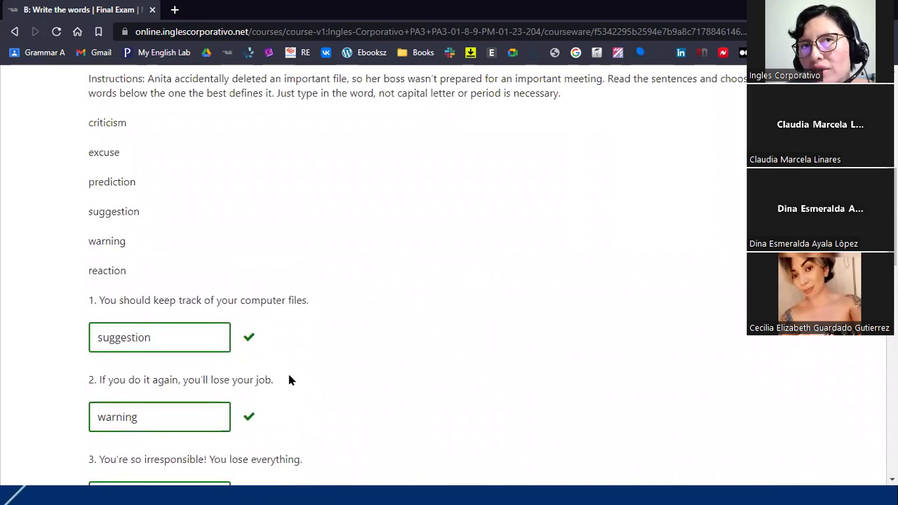
Examine the completed Part I vocabulary and Part II passive answers again, down to the exercise's score
{"action": "scroll", "coordinate": [270, 369], "scroll_direction": "down", "scroll_amount": 2}
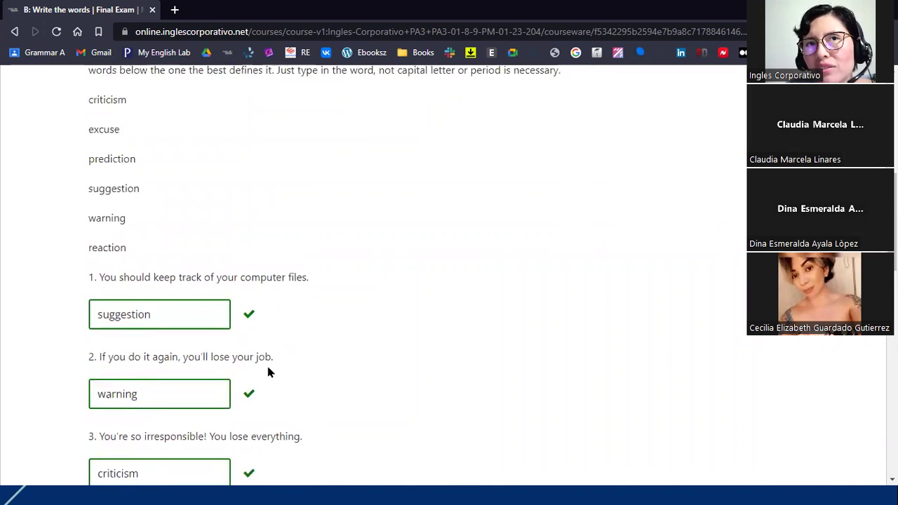
{"action": "scroll", "coordinate": [265, 370], "scroll_direction": "down", "scroll_amount": 2}
{"action": "scroll", "coordinate": [255, 372], "scroll_direction": "down", "scroll_amount": 6}
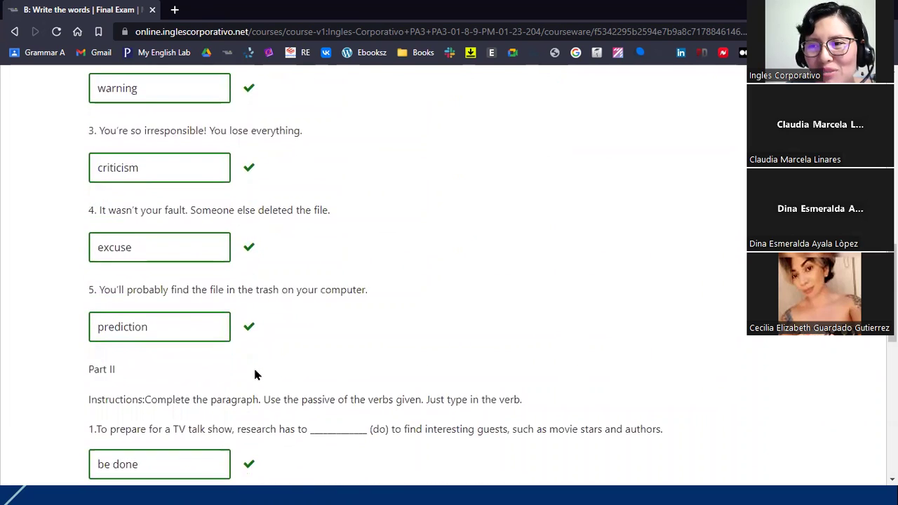
{"action": "scroll", "coordinate": [248, 371], "scroll_direction": "up", "scroll_amount": 5}
{"action": "scroll", "coordinate": [238, 370], "scroll_direction": "down", "scroll_amount": 6}
{"action": "scroll", "coordinate": [238, 370], "scroll_direction": "down", "scroll_amount": 2}
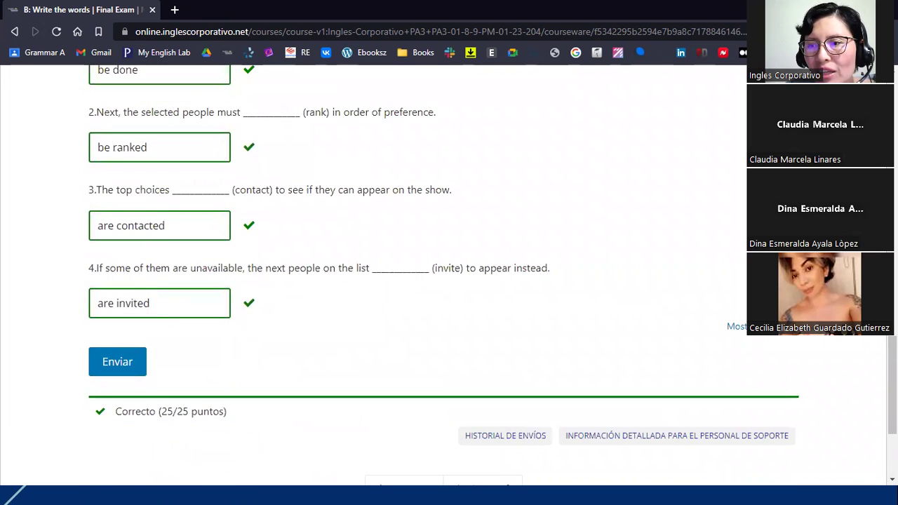
{"action": "scroll", "coordinate": [418, 369], "scroll_direction": "up", "scroll_amount": 6}
{"action": "scroll", "coordinate": [420, 362], "scroll_direction": "up", "scroll_amount": 10}
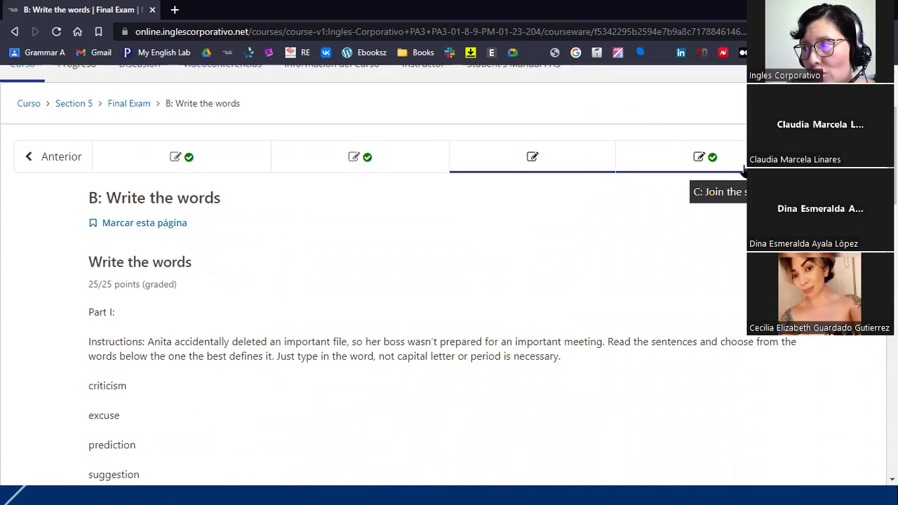
Open exam section C, "Join the sentences", and look through its instructions, examples and five answers
{"action": "left_click", "coordinate": [705, 160]}
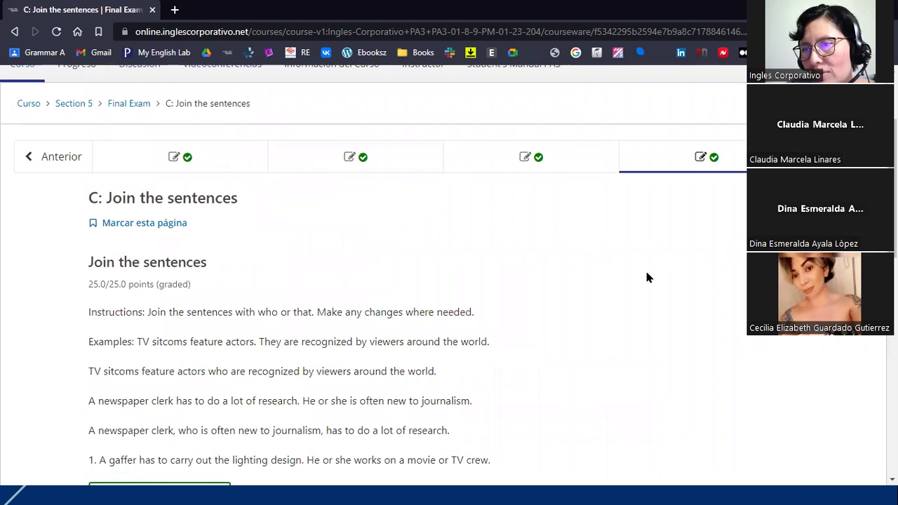
{"action": "scroll", "coordinate": [589, 313], "scroll_direction": "down", "scroll_amount": 5}
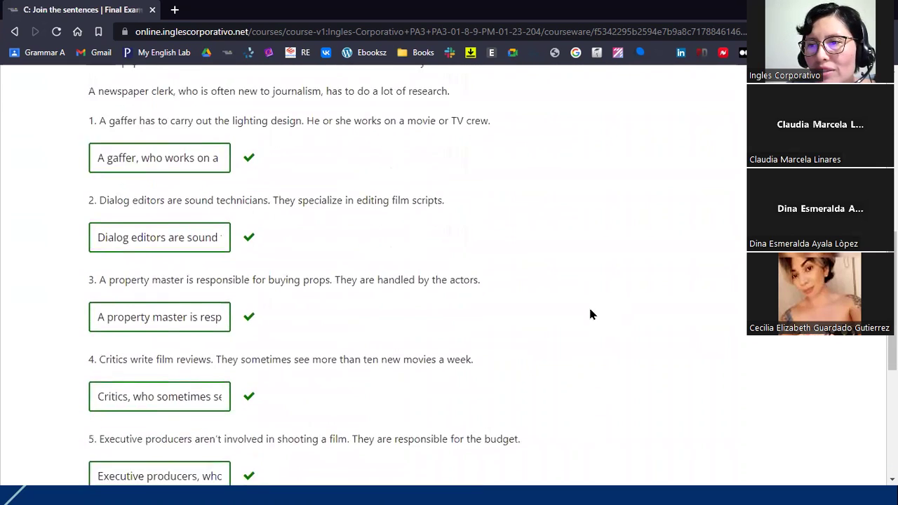
{"action": "scroll", "coordinate": [589, 314], "scroll_direction": "down", "scroll_amount": 1}
{"action": "scroll", "coordinate": [587, 313], "scroll_direction": "down", "scroll_amount": 4}
{"action": "scroll", "coordinate": [587, 313], "scroll_direction": "up", "scroll_amount": 3}
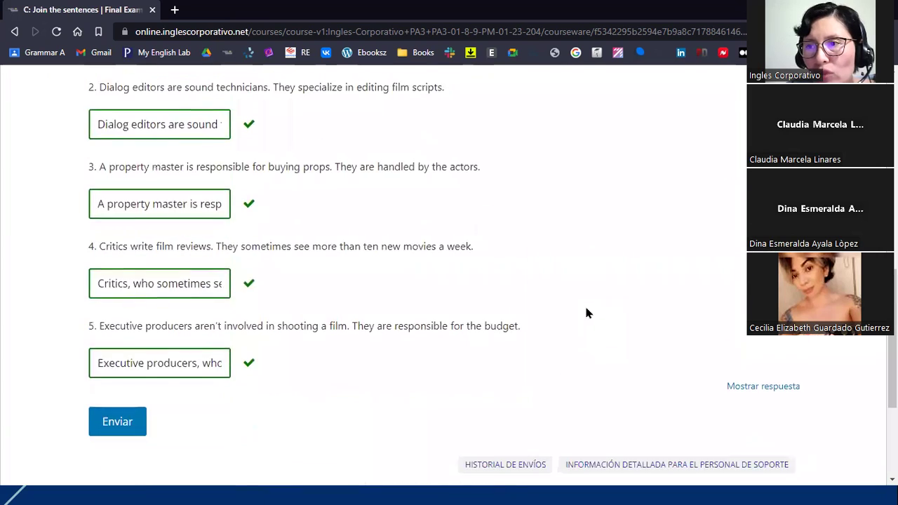
{"action": "scroll", "coordinate": [587, 313], "scroll_direction": "up", "scroll_amount": 5}
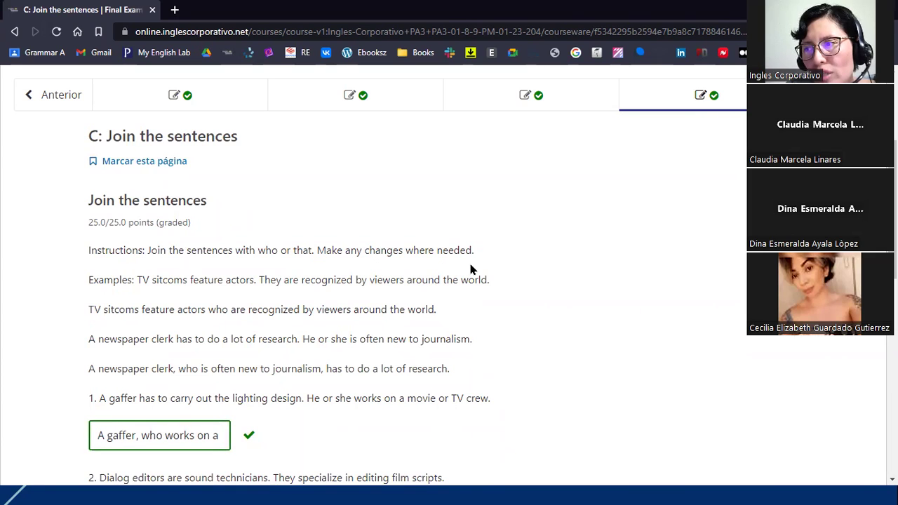
Copy the full answer to sentence 1 about the gaffer and put it in Notepad in place of the article and paragraph notes
{"action": "scroll", "coordinate": [420, 280], "scroll_direction": "down", "scroll_amount": 3}
{"action": "left_click_drag", "start_coordinate": [98, 236], "coordinate": [31, 238]}
{"action": "left_click", "coordinate": [146, 232]}
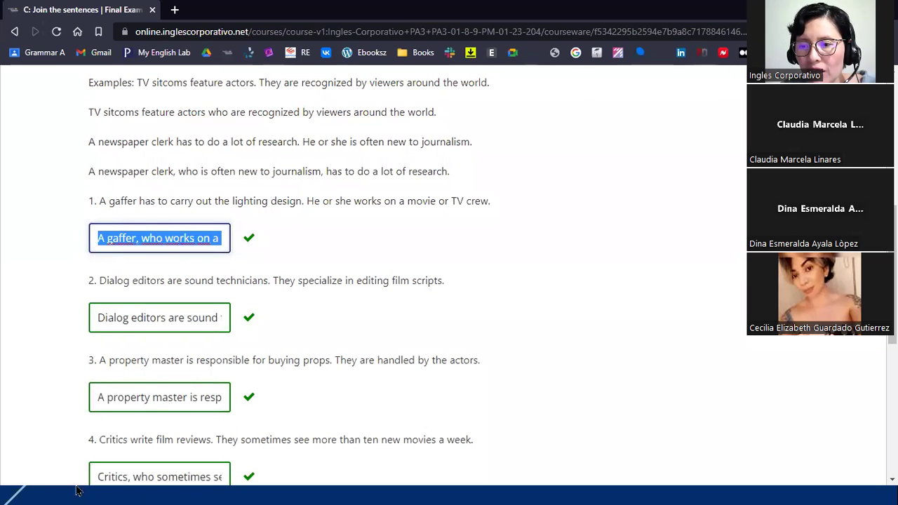
{"action": "key", "text": "alt+Tab"}
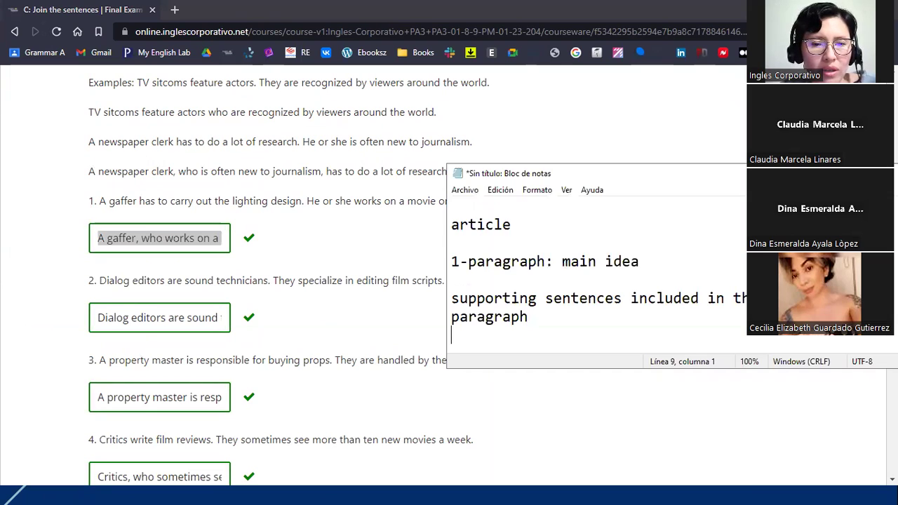
{"action": "left_click_drag", "start_coordinate": [514, 325], "coordinate": [425, 227]}
{"action": "key", "text": "BackSpace"}
{"action": "type", "text": "A gaffer, who works on a movie or TV show, has to carry out the lighting design."}
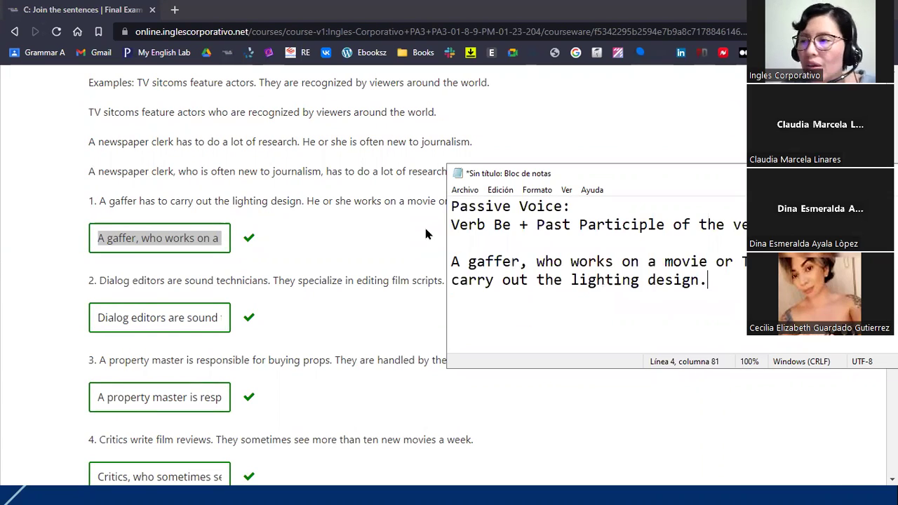
Delete the Passive Voice heading and its "Verb Be + Past Participle" rule above the gaffer sentence in the notes
{"action": "left_click_drag", "start_coordinate": [461, 211], "coordinate": [753, 226]}
{"action": "key", "text": "BackSpace"}
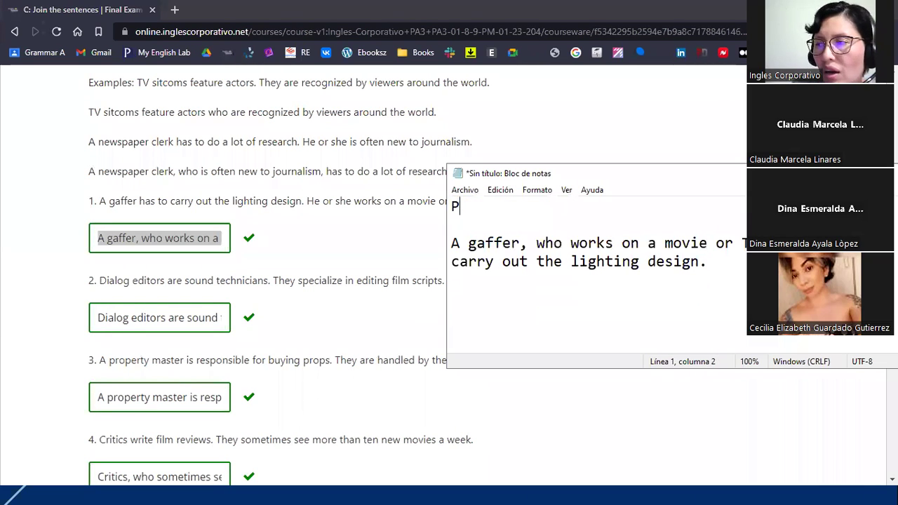
{"action": "key", "text": "Delete"}
{"action": "key", "text": "BackSpace"}
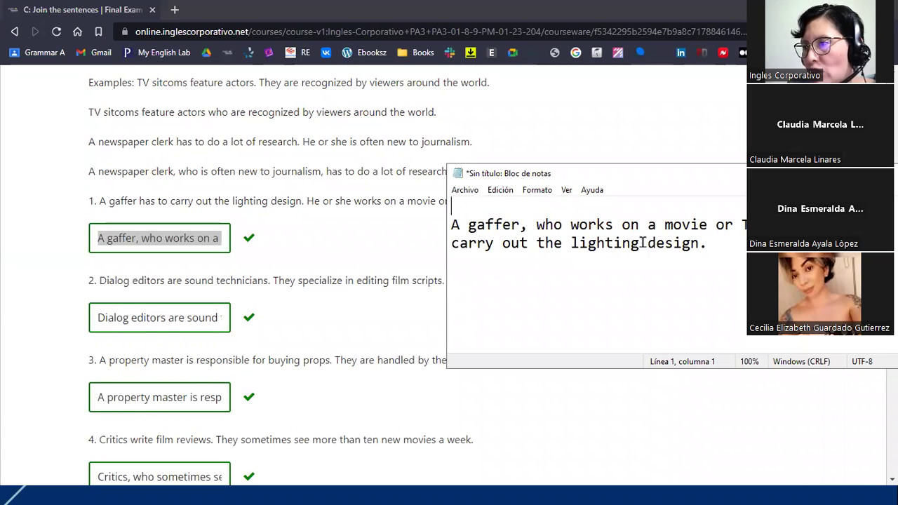
{"action": "left_click", "coordinate": [715, 247]}
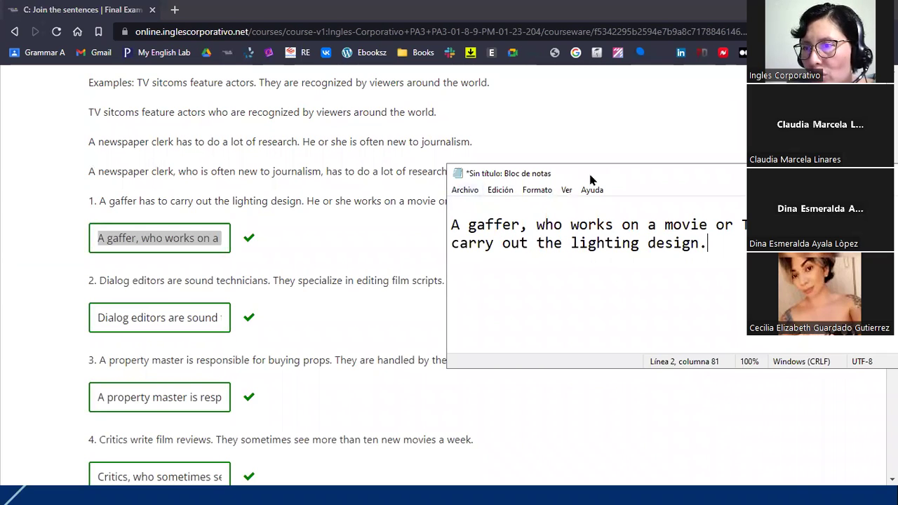
Move Notepad below question 1 and copy the original two gaffer sentences from the exam above the joined answer
{"action": "left_click_drag", "start_coordinate": [589, 180], "coordinate": [214, 228]}
{"action": "left_click_drag", "start_coordinate": [89, 201], "coordinate": [491, 198]}
{"action": "key", "text": "ctrl+c"}
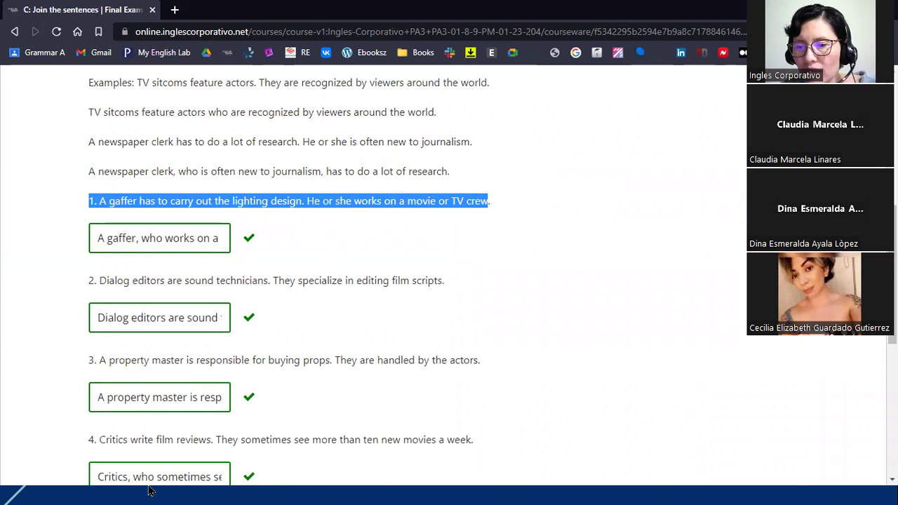
{"action": "key", "text": "alt+Tab"}
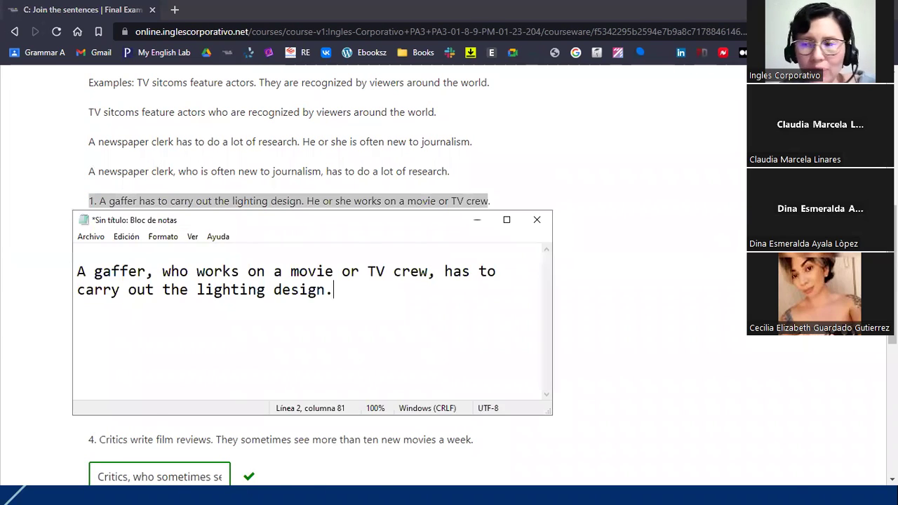
{"action": "left_click", "coordinate": [350, 307]}
{"action": "left_click", "coordinate": [136, 251]}
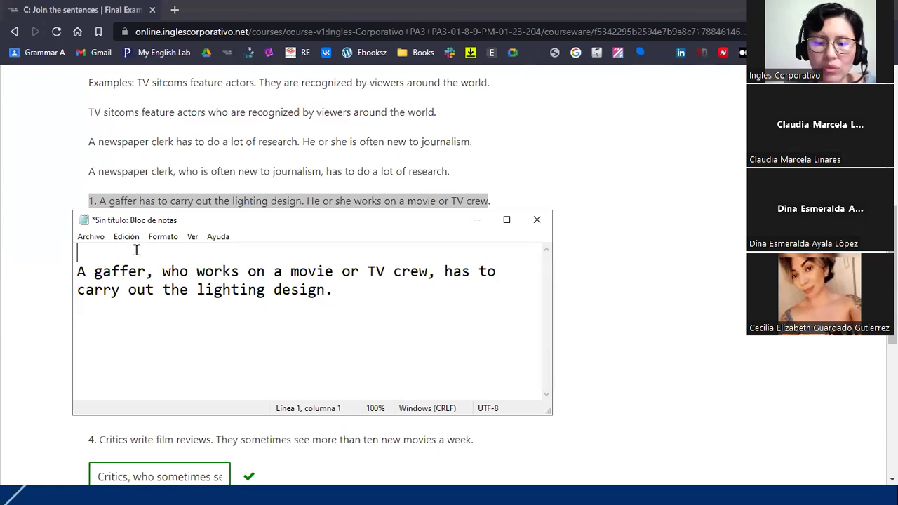
{"action": "key", "text": "Return"}
{"action": "left_click", "coordinate": [136, 251]}
{"action": "key", "text": "ctrl+v"}
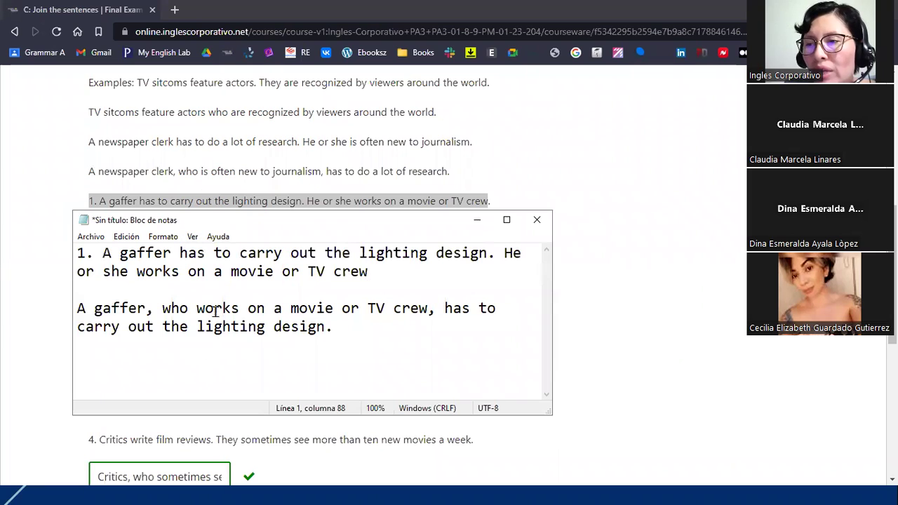
Highlight the clause "who works on a movie or TV crew" between the commas of the joined sentence
{"action": "left_click_drag", "start_coordinate": [154, 309], "coordinate": [427, 311]}
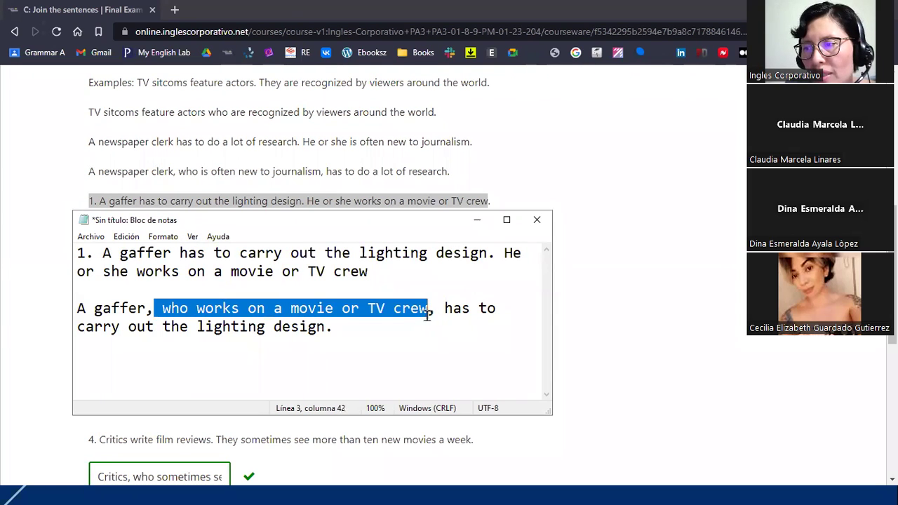
{"action": "left_click", "coordinate": [208, 324]}
{"action": "left_click_drag", "start_coordinate": [153, 308], "coordinate": [428, 309]}
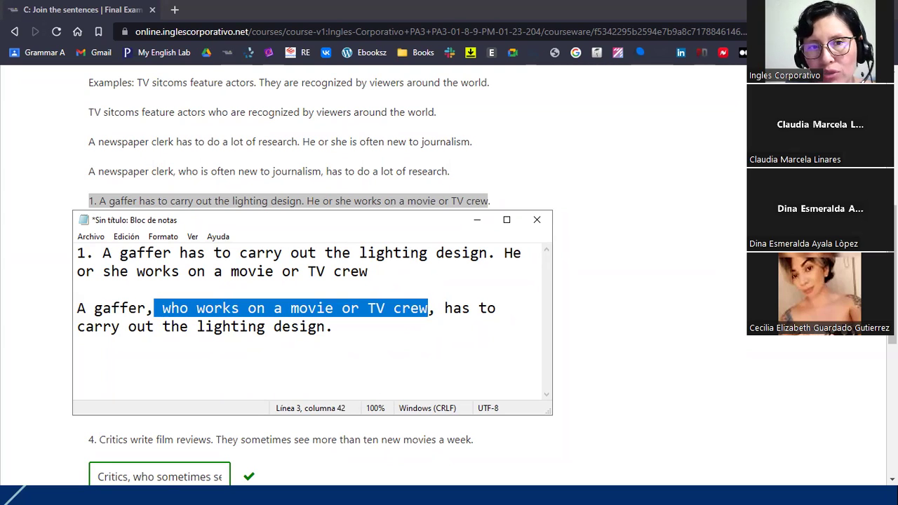